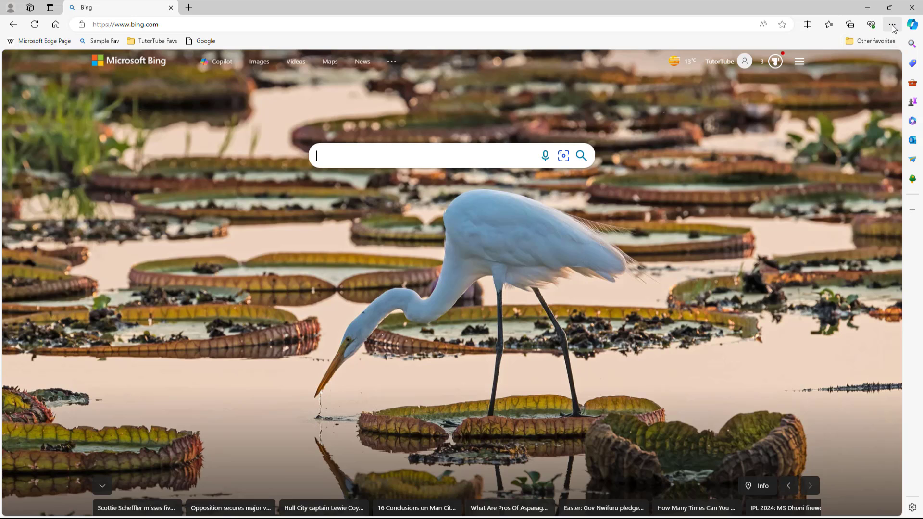
Step: Open the import browser data settings through the favorites options
click(892, 25)
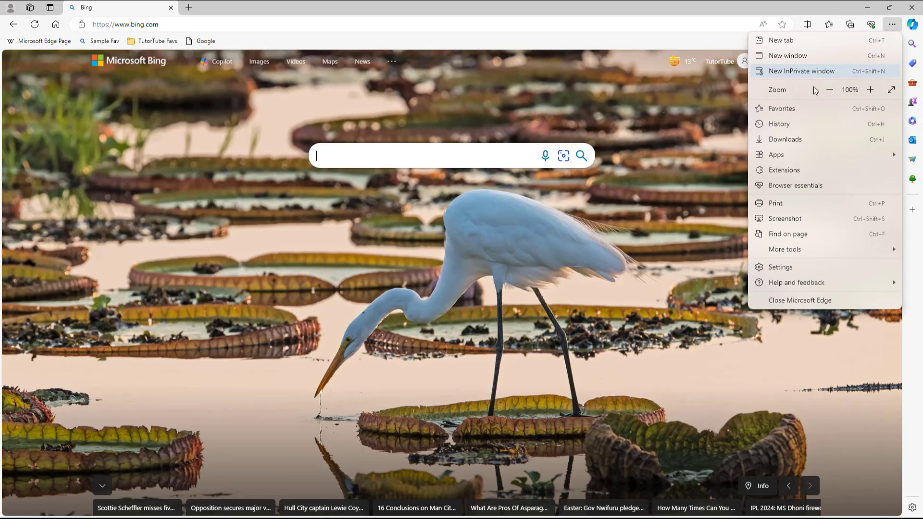
click(792, 109)
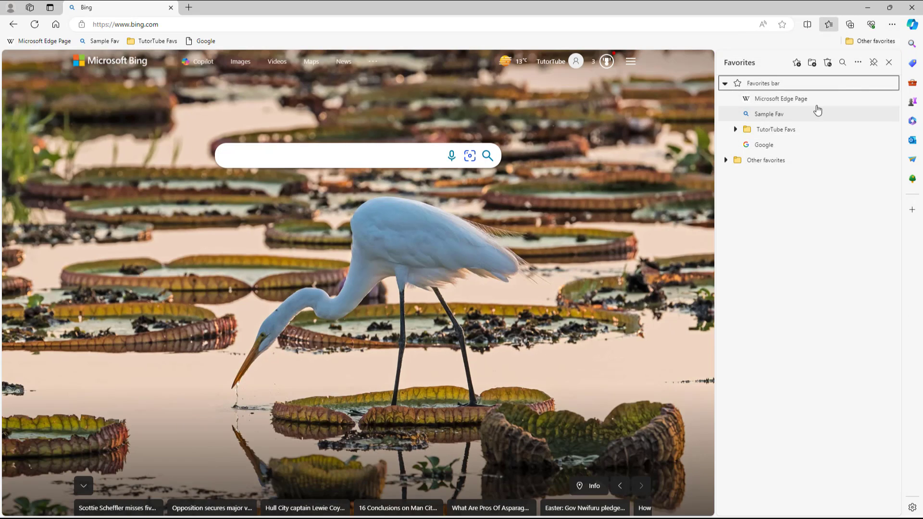
click(859, 64)
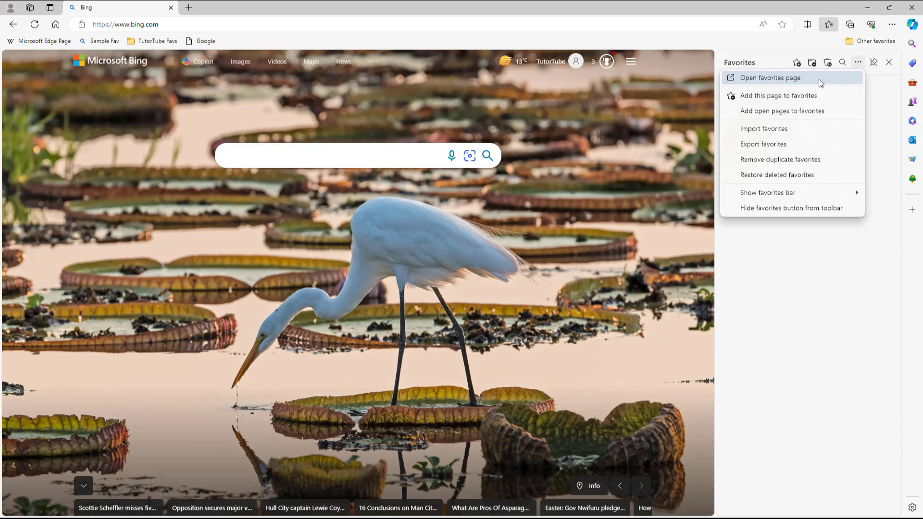
click(769, 129)
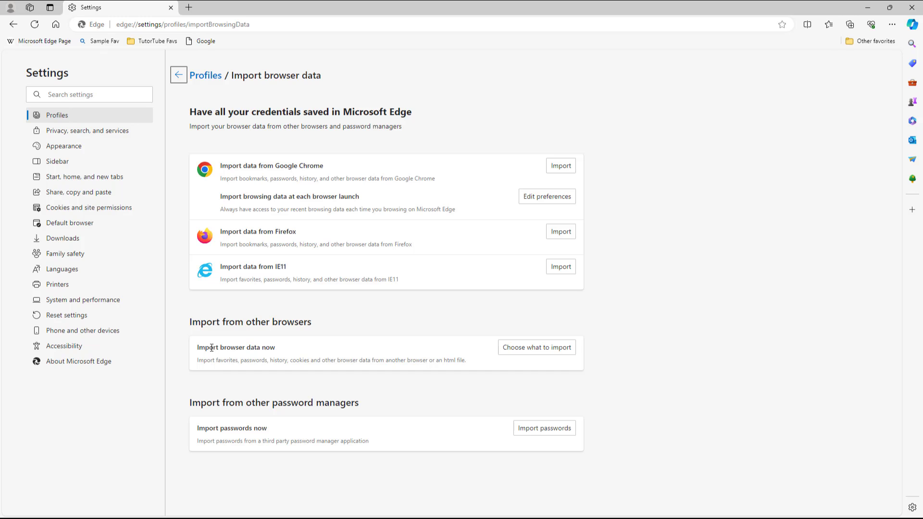
Step: Start a custom browser data import with Google Chrome as the source
click(539, 348)
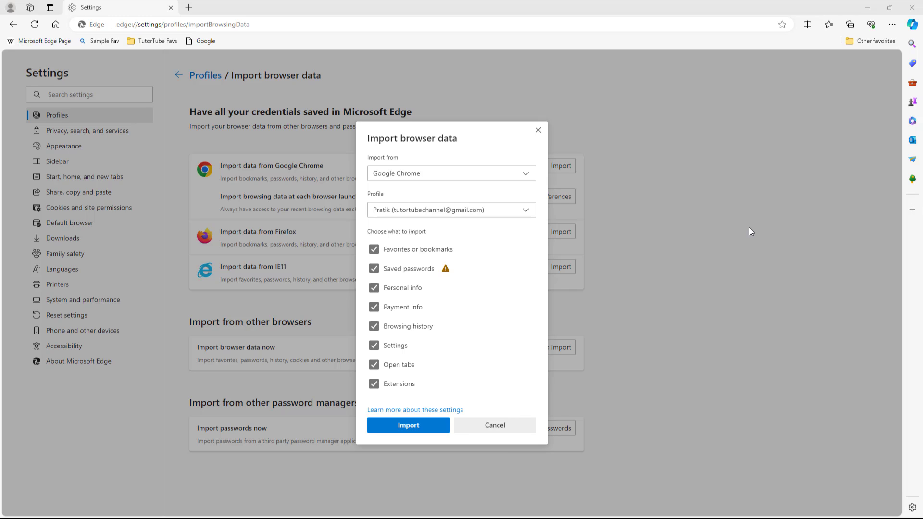
click(434, 175)
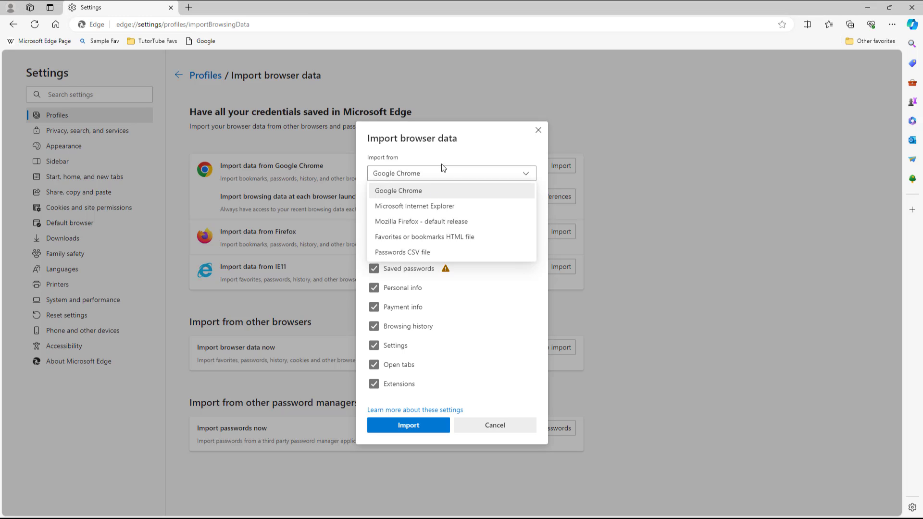
click(425, 191)
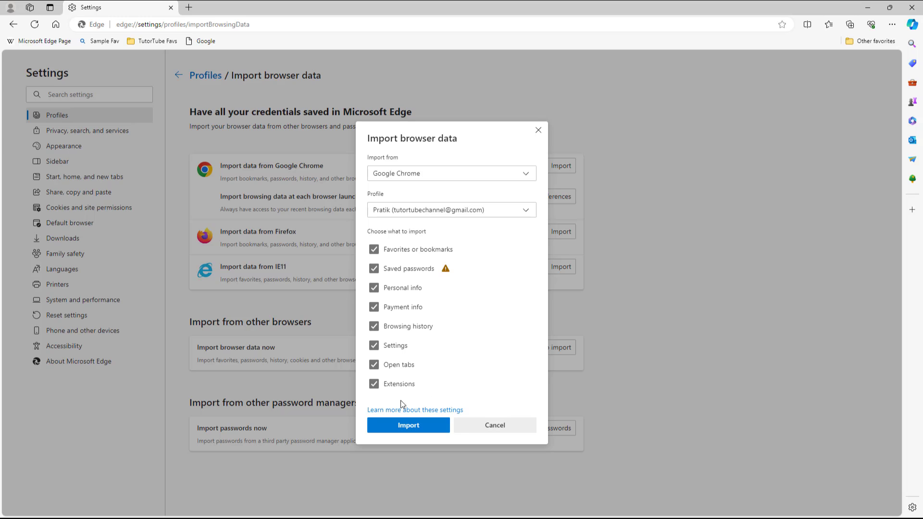
Step: Limit the Chrome import to favorites or bookmarks and browsing history, and run it to completion
click(374, 384)
click(374, 364)
click(374, 345)
click(373, 326)
click(374, 307)
click(374, 288)
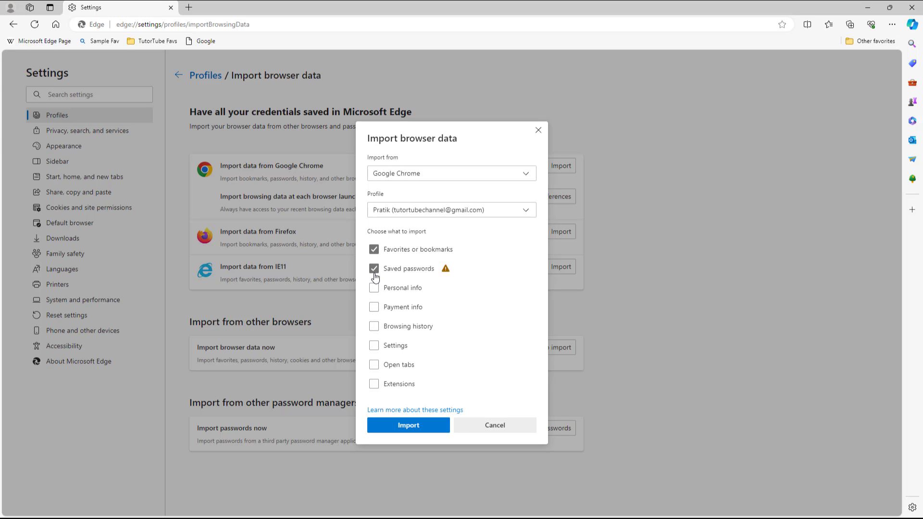
click(374, 268)
click(376, 328)
click(425, 427)
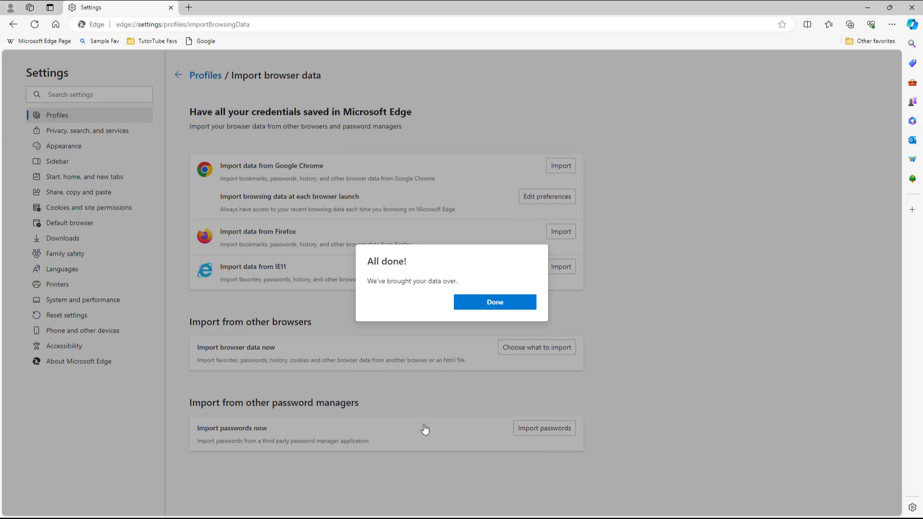
click(495, 301)
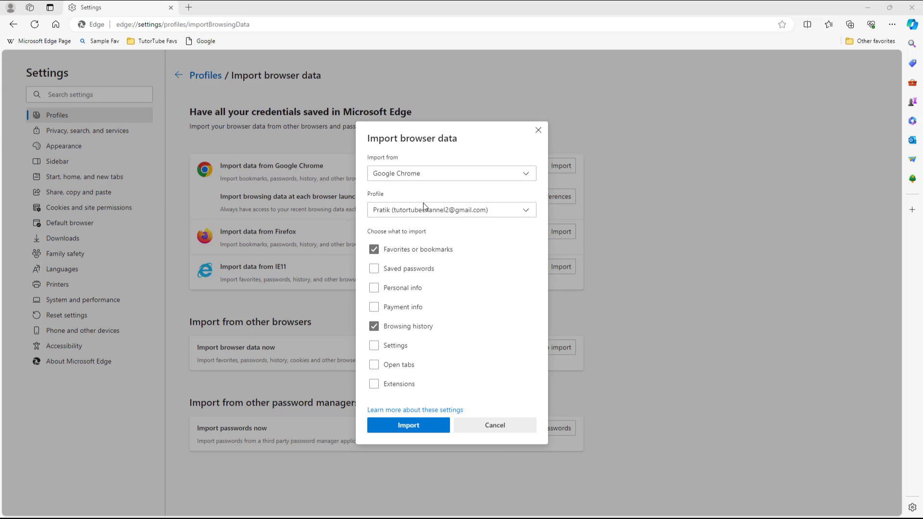
Step: Add personal info, settings and open tabs to the items selected from the Chrome profile, and complete the import
click(394, 288)
click(404, 350)
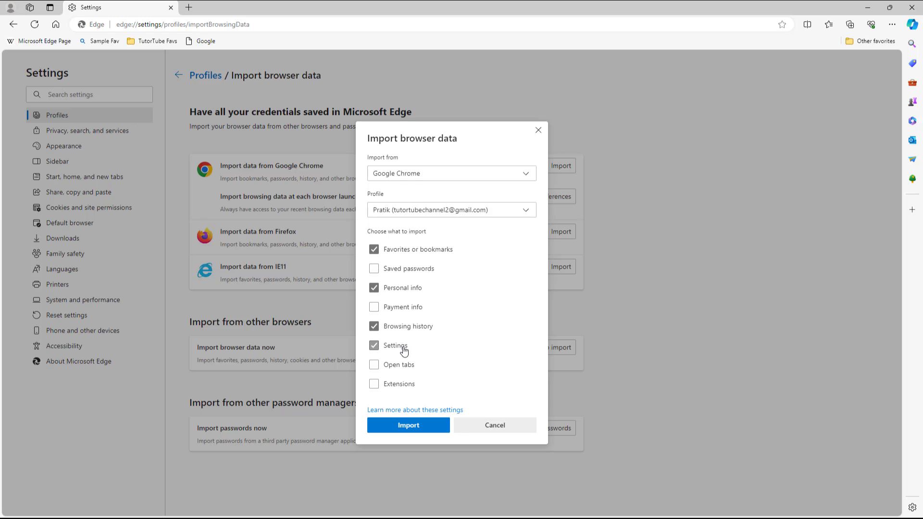
click(399, 366)
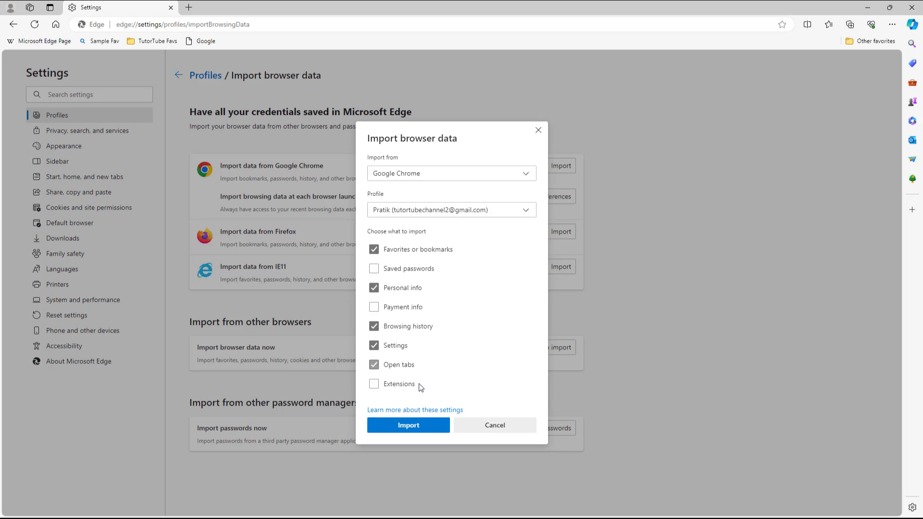
click(433, 427)
click(496, 305)
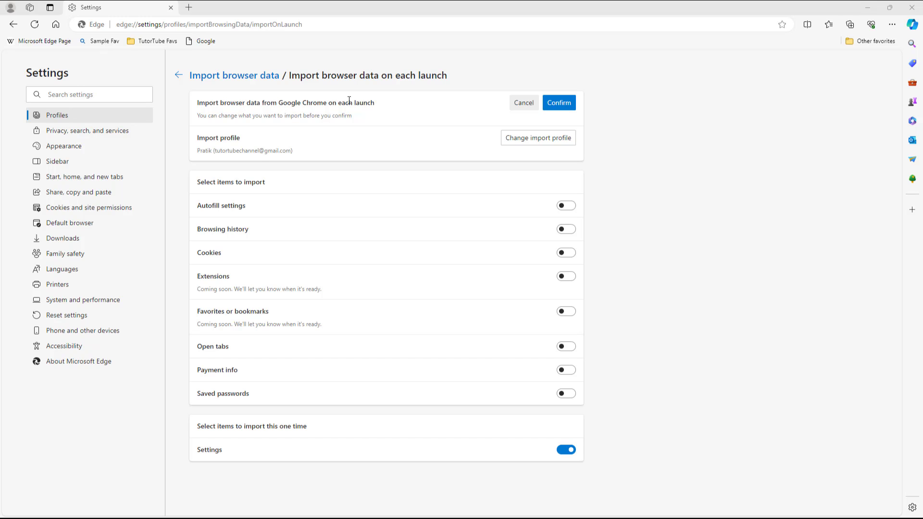
Step: Confirm Chrome import on each launch and enable autofill settings, browsing history, cookies, open tabs and saved passwords for it
click(558, 102)
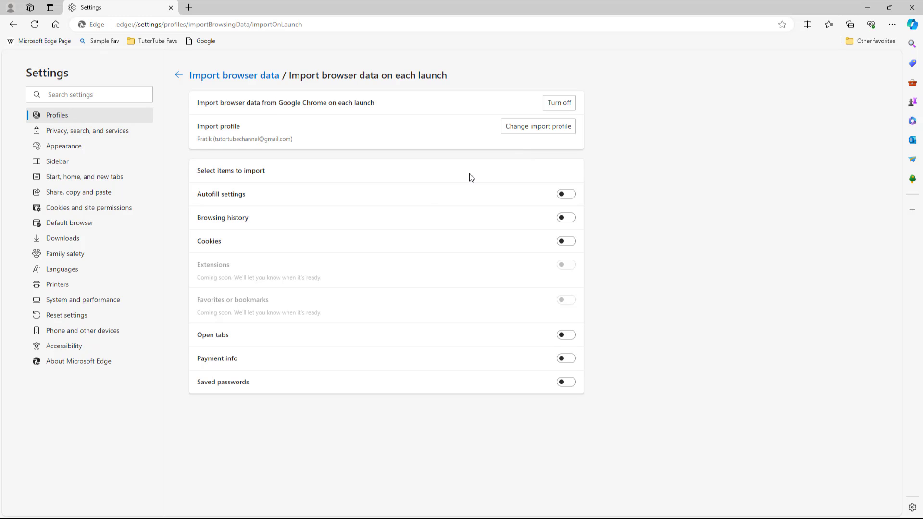
click(568, 195)
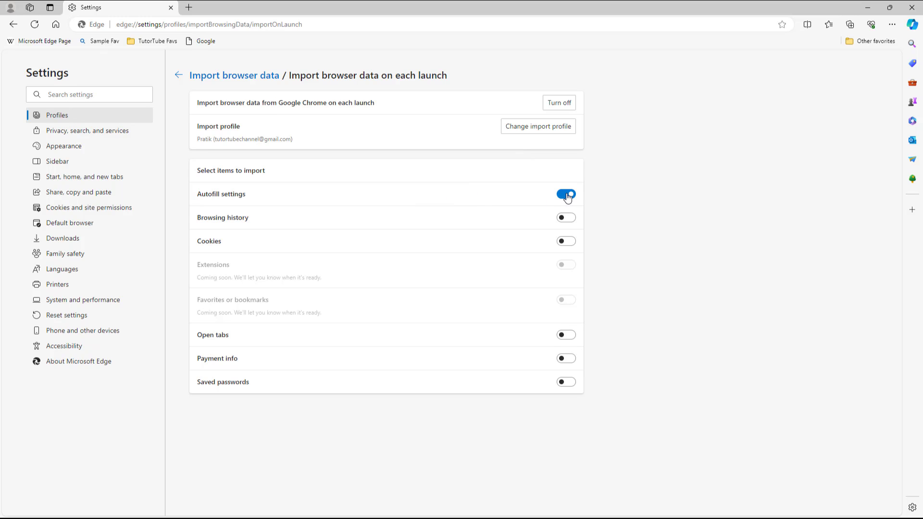
click(562, 217)
click(563, 242)
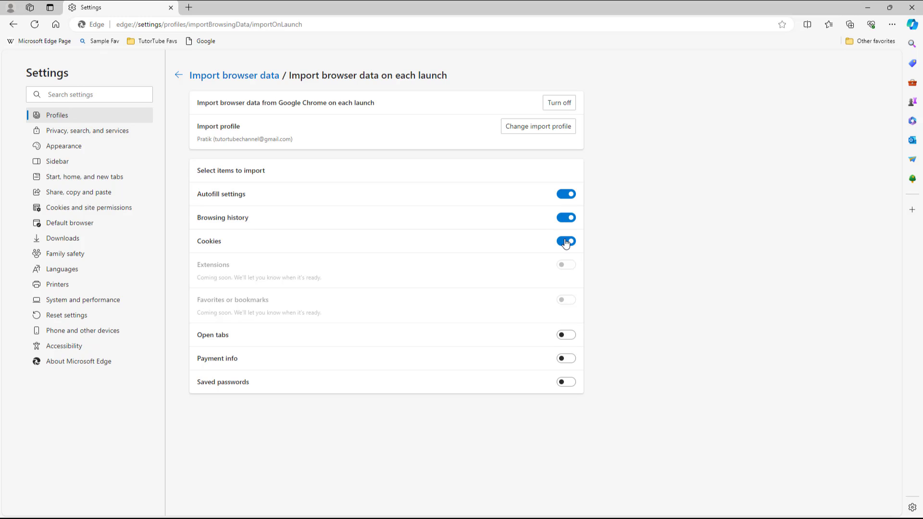
click(567, 336)
click(566, 391)
click(179, 75)
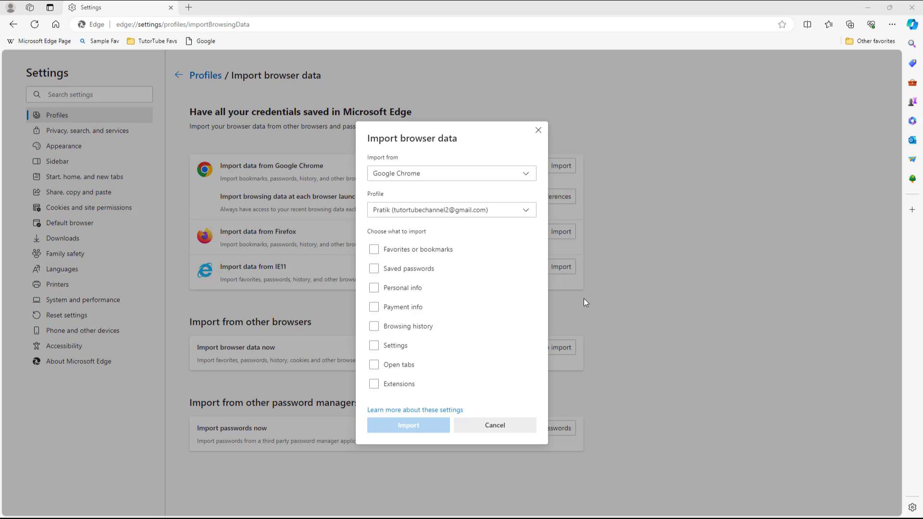
Step: Import only the saved passwords from the selected Google Chrome profile
click(419, 273)
click(421, 431)
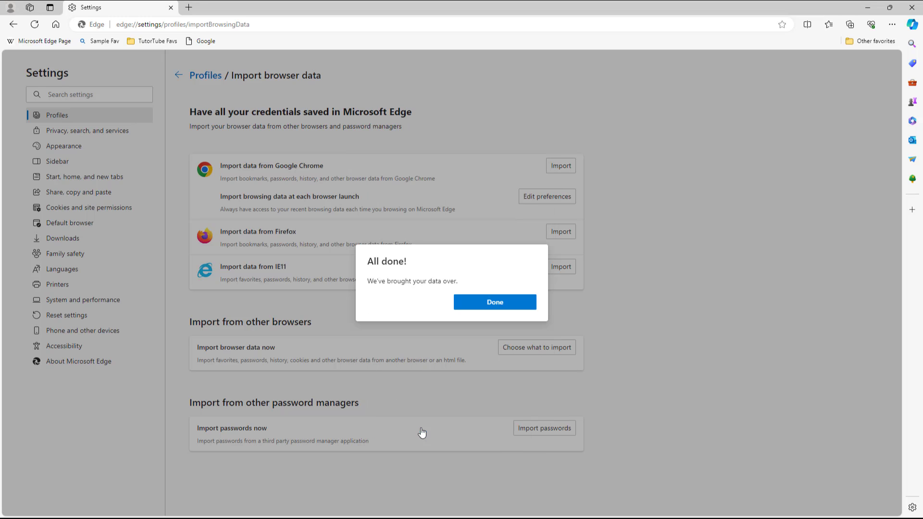
click(498, 296)
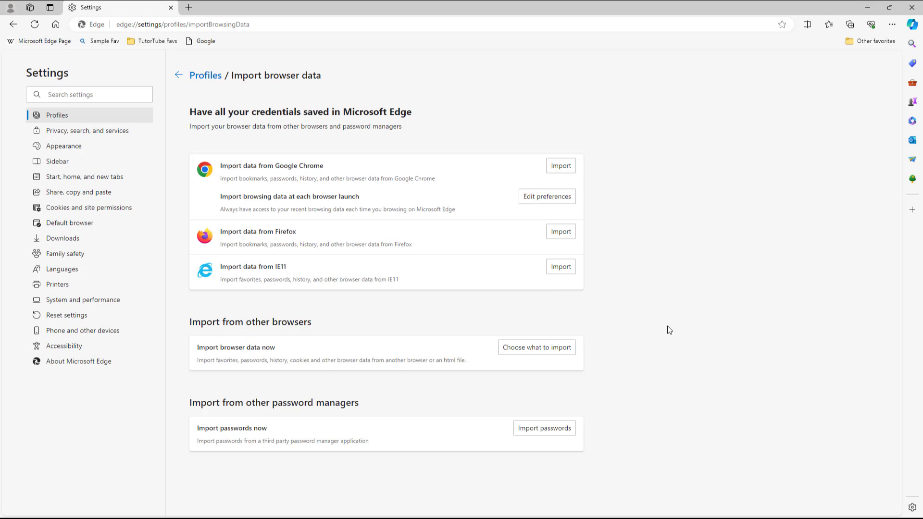